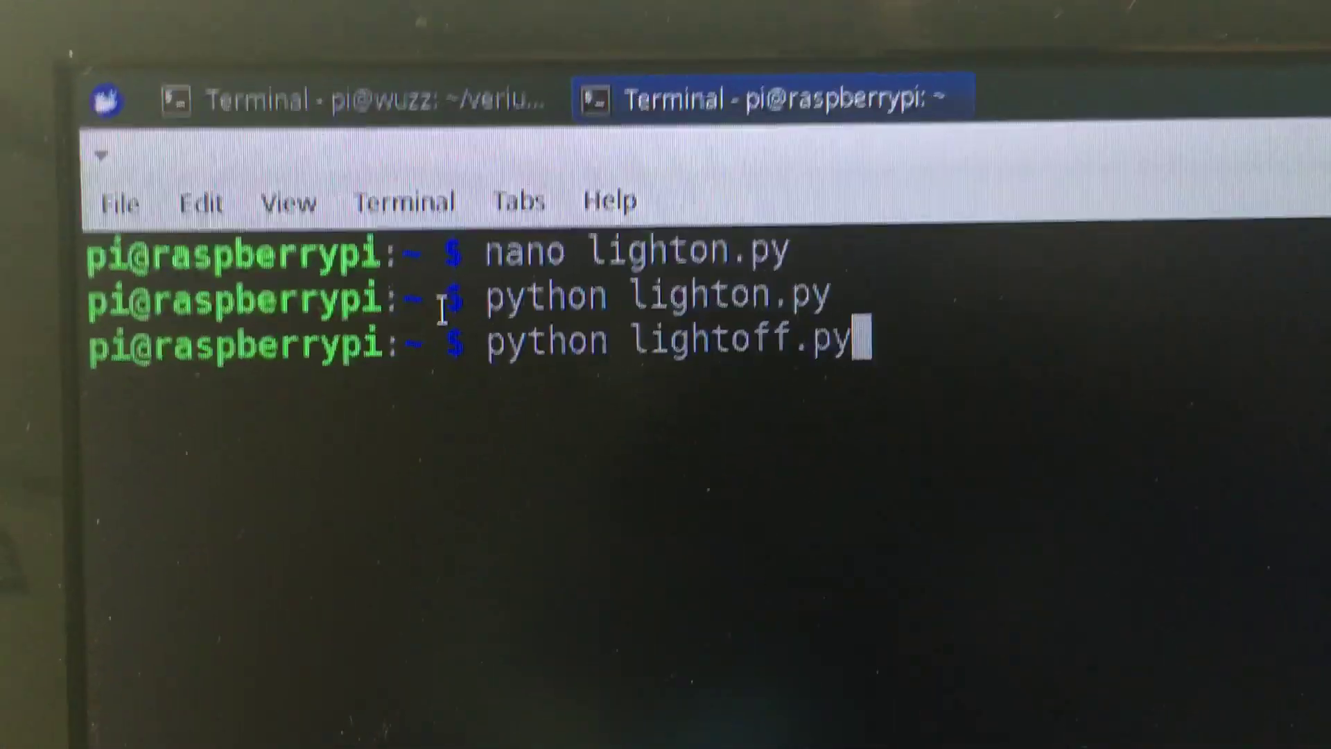
# Step: Run python lightoff.py to switch the relay off
pyautogui.press('Return')
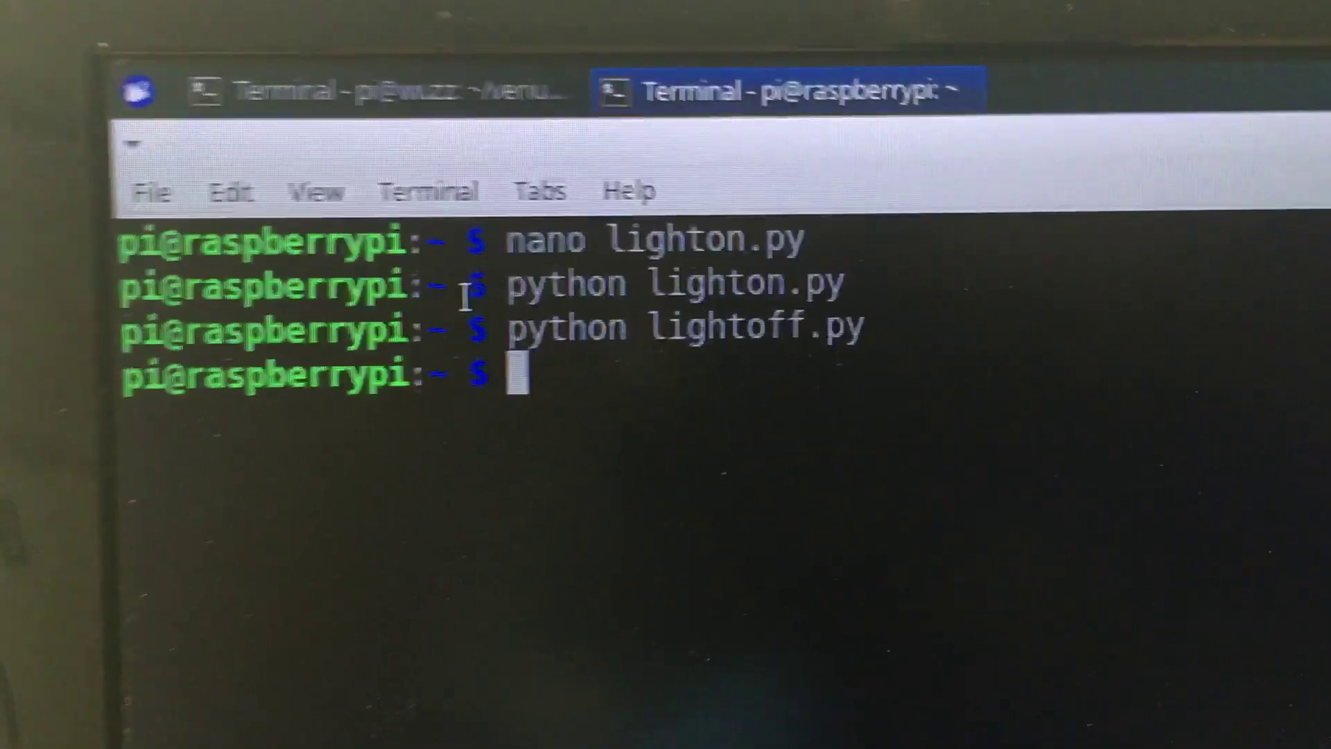